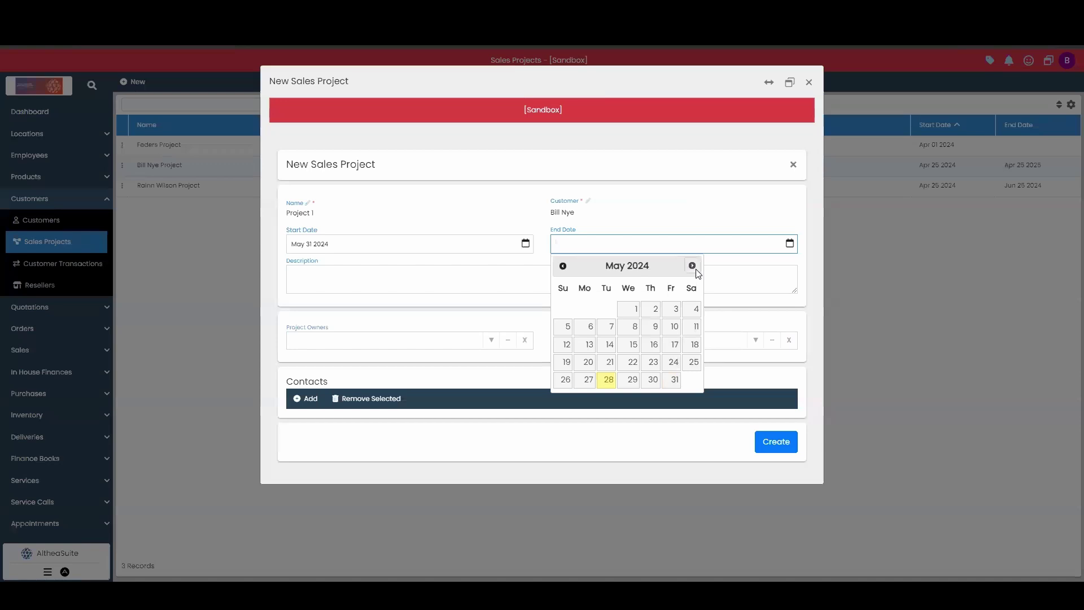
Set the project's end date to May 31 2025 in the calendar picker
left_click(697, 270)
left_click(696, 270)
left_click(697, 269)
left_click(696, 270)
left_click(697, 269)
left_click(697, 270)
left_click(697, 269)
left_click(697, 270)
left_click(697, 270)
left_click(697, 270)
left_click(697, 270)
left_click(697, 270)
left_click(697, 270)
left_click(564, 268)
left_click(693, 380)
left_click(486, 284)
Make Basic User the project owner
key("Tab")
left_click(492, 341)
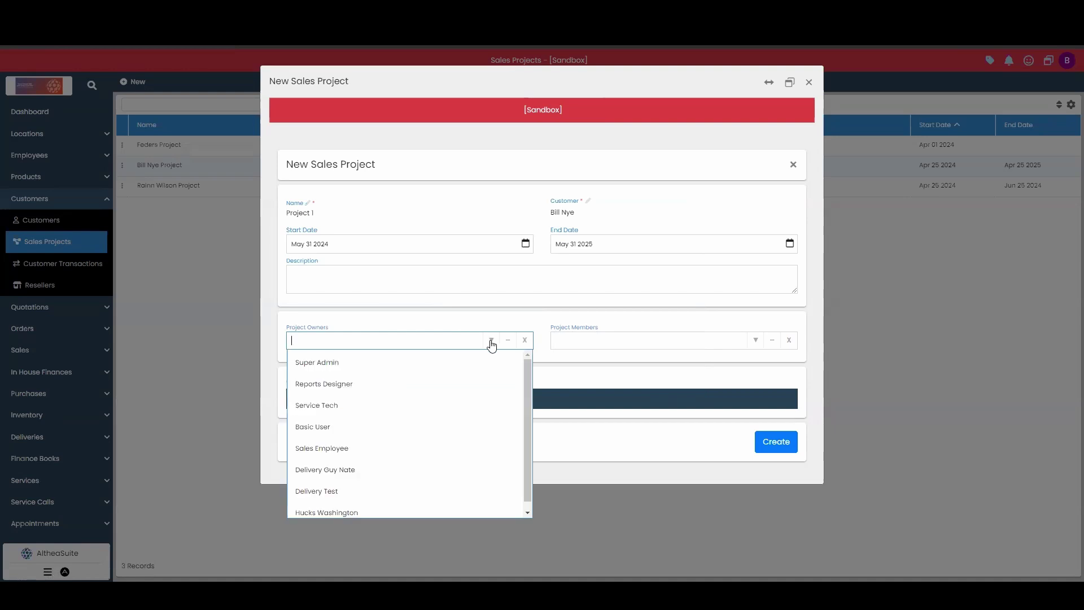
left_click(345, 428)
left_click(593, 378)
Add Basic User and the delivery driver user as project members, then cancel adding a contact
left_click(754, 342)
left_click(694, 428)
left_click(754, 362)
left_click(649, 487)
left_click(533, 396)
left_click(308, 416)
left_click(331, 125)
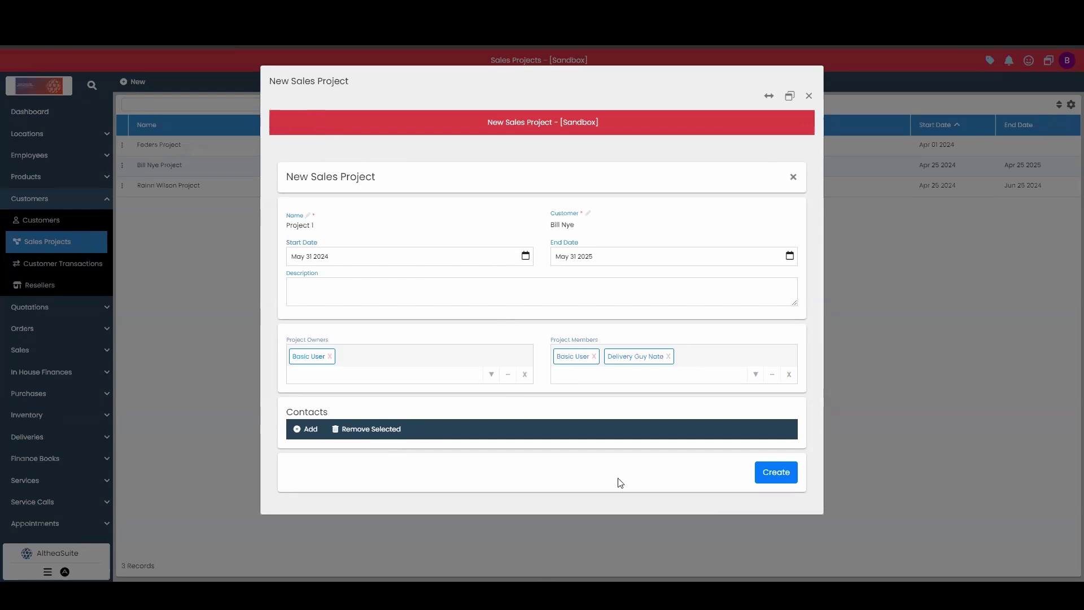
Create Project 1, then reopen it via Modify and save it with Update
left_click(767, 474)
left_click(187, 209)
left_click(122, 206)
left_click(177, 217)
scroll(1069, 135, "down", 2)
left_click(769, 530)
Start a new quotation from the Quotations list
left_click(73, 204)
left_click(65, 225)
left_click(23, 243)
left_click(134, 87)
Set the quotation's customer and link it to Project 1, correcting a mistaken customer choice
left_click(486, 228)
left_click(355, 271)
left_click(485, 411)
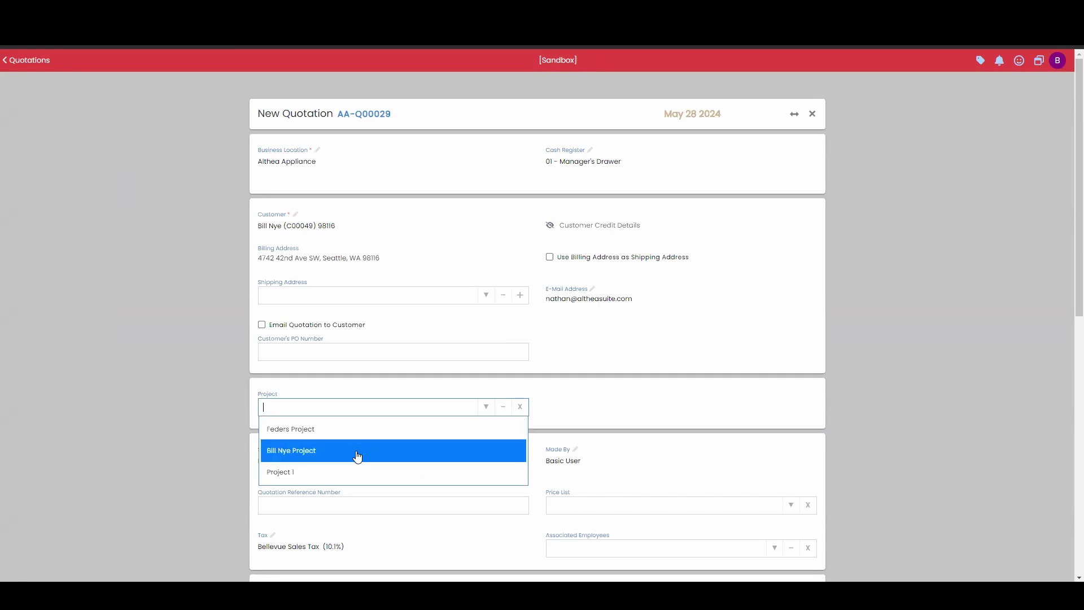
left_click(348, 472)
left_click(485, 228)
left_click(341, 362)
left_click(489, 414)
left_click(365, 233)
left_click(503, 228)
left_click(487, 228)
left_click(404, 250)
left_click(485, 407)
left_click(339, 473)
Add the countertop microwave item to the quotation, totalling $153.02
left_click_drag(1078, 295, 1078, 458)
left_click(774, 188)
left_click_drag(811, 212, 810, 269)
left_click(741, 302)
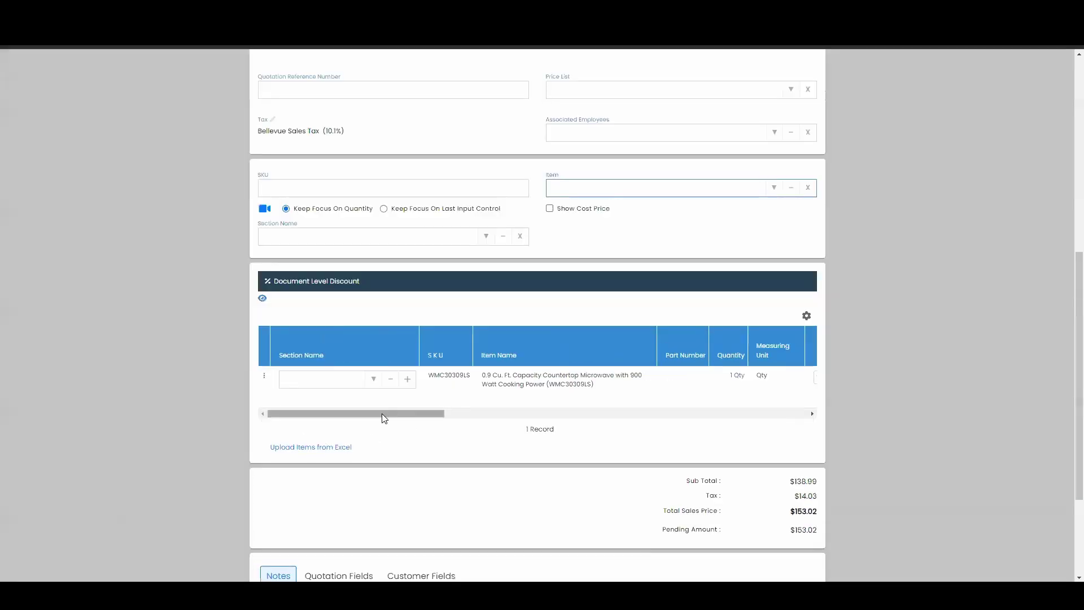
scroll(1069, 263, "down", 3)
Save the quotation and reopen Project 1 from the Sales Projects list
left_click(794, 547)
left_click(77, 220)
left_click(77, 204)
left_click(66, 246)
left_click(124, 207)
left_click(152, 217)
Review Project 1's activity listing quotation AA-Q00029 and check its date range filter
scroll(1063, 312, "down", 5)
left_click_drag(372, 361, 277, 358)
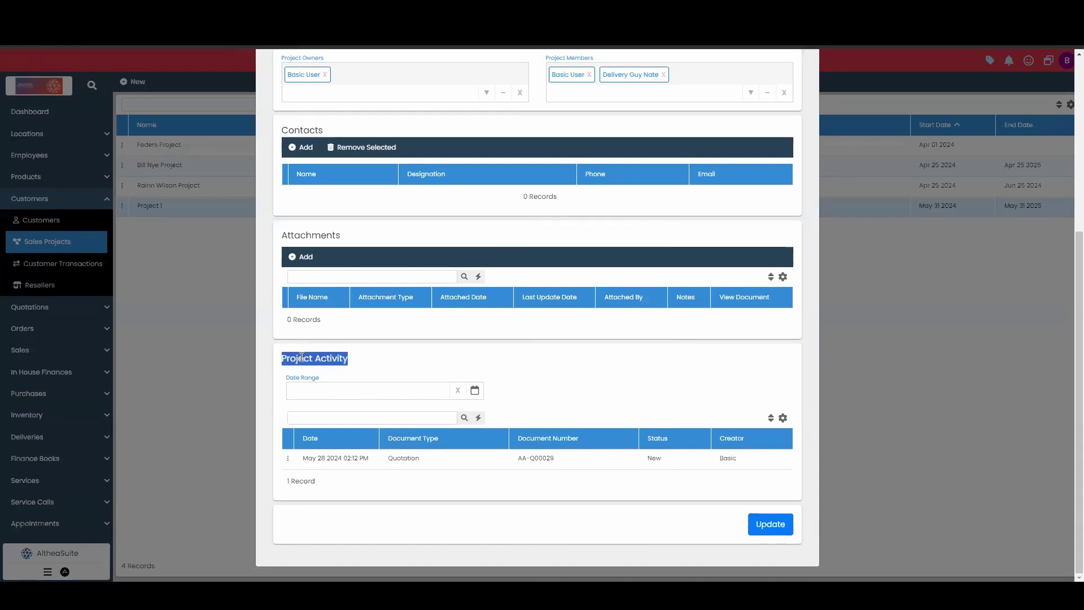
left_click(433, 368)
scroll(1079, 339, "up", 4)
scroll(1078, 206, "down", 4)
left_click(475, 390)
left_click(653, 374)
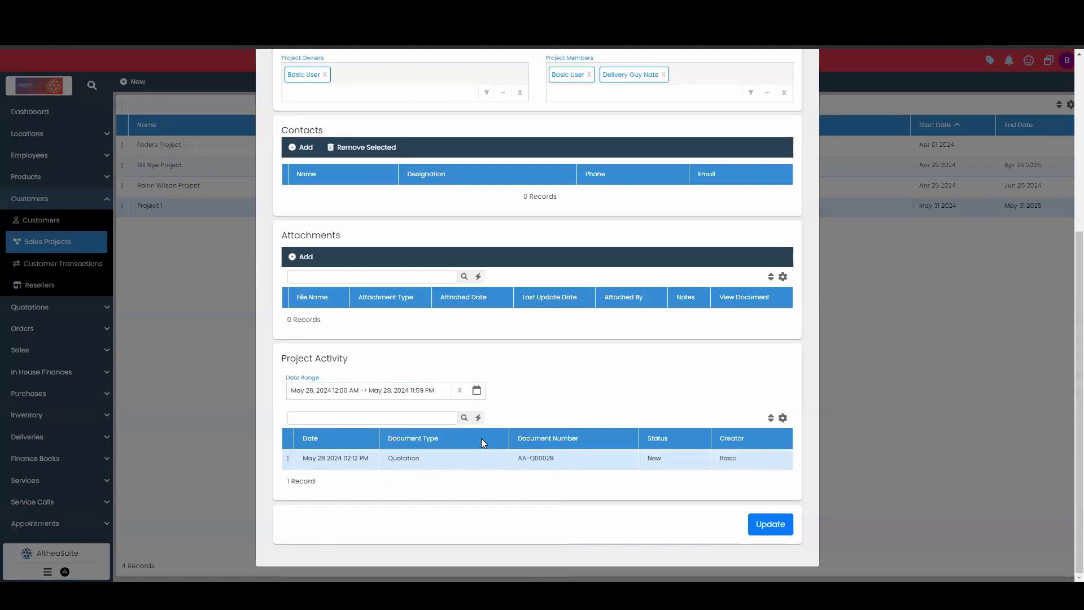
left_click(287, 458)
left_click(311, 455)
scroll(1066, 93, "down", 4)
scroll(1067, 82, "up", 4)
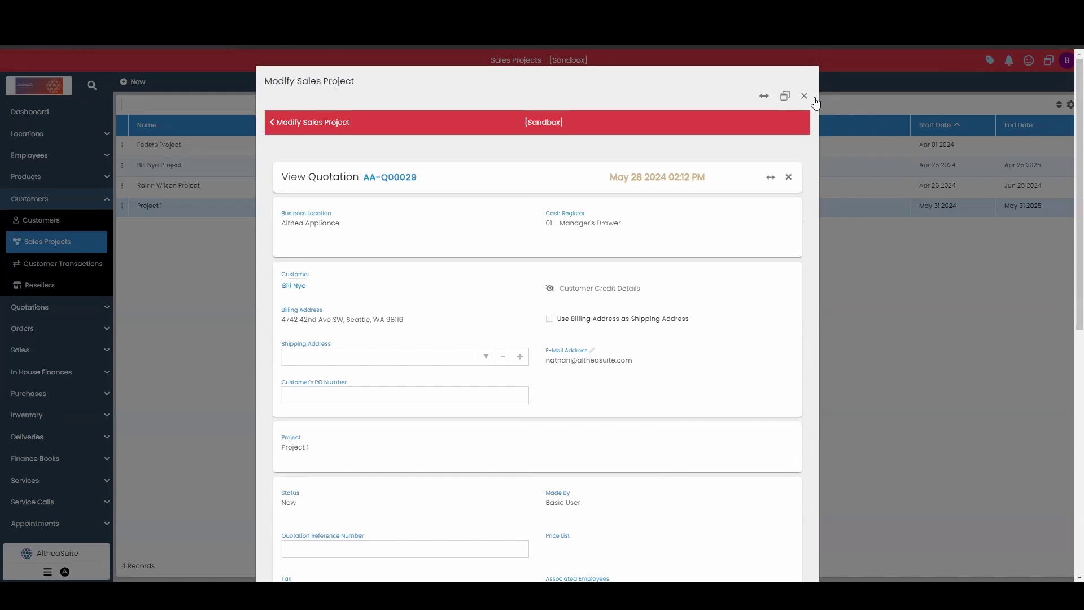
left_click(804, 96)
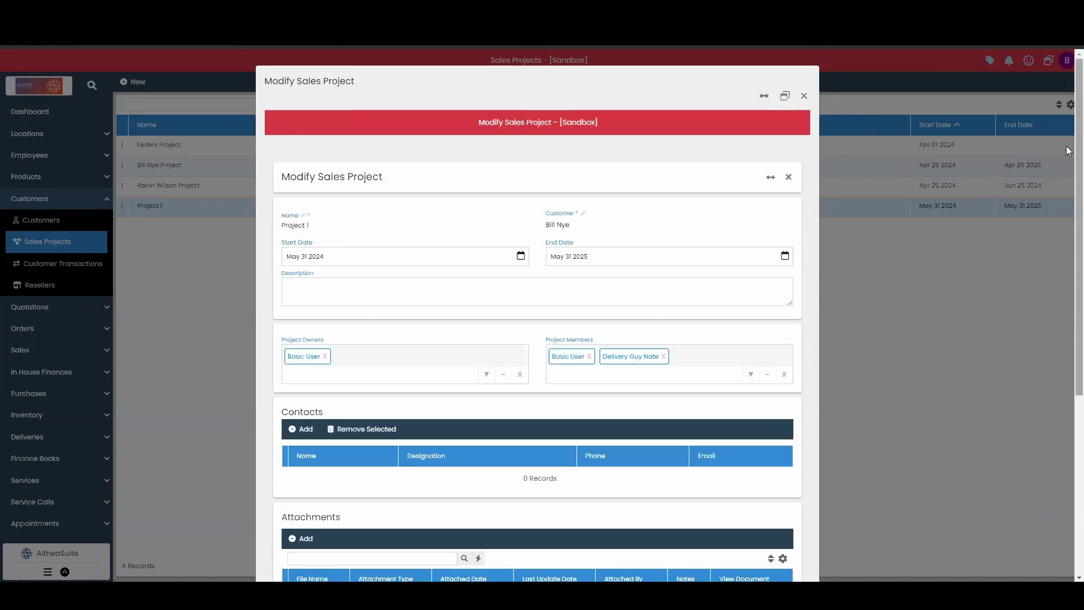
scroll(1070, 148, "down", 5)
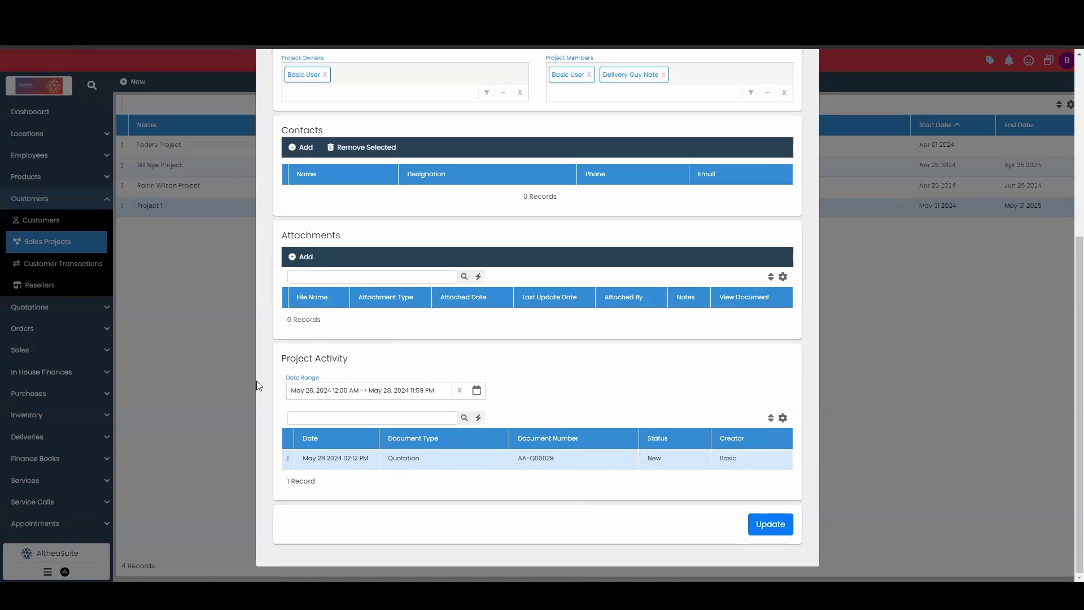
scroll(1070, 253, "up", 5)
Close the project form and start a new order from the Orders list
left_click(804, 90)
left_click(69, 203)
left_click(49, 244)
left_click(72, 275)
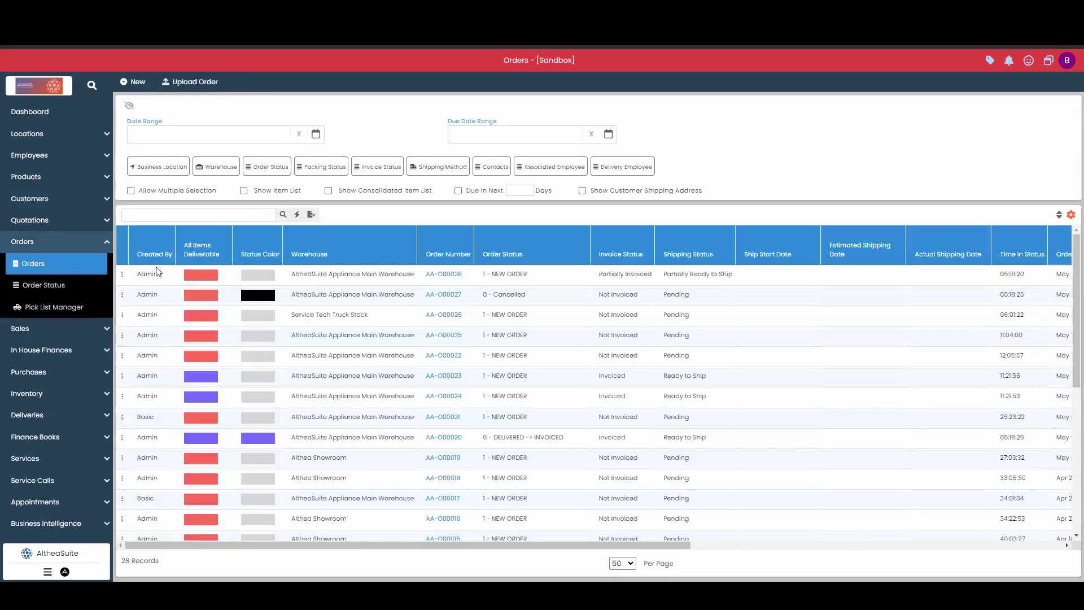
left_click(40, 241)
left_click(77, 248)
left_click(138, 84)
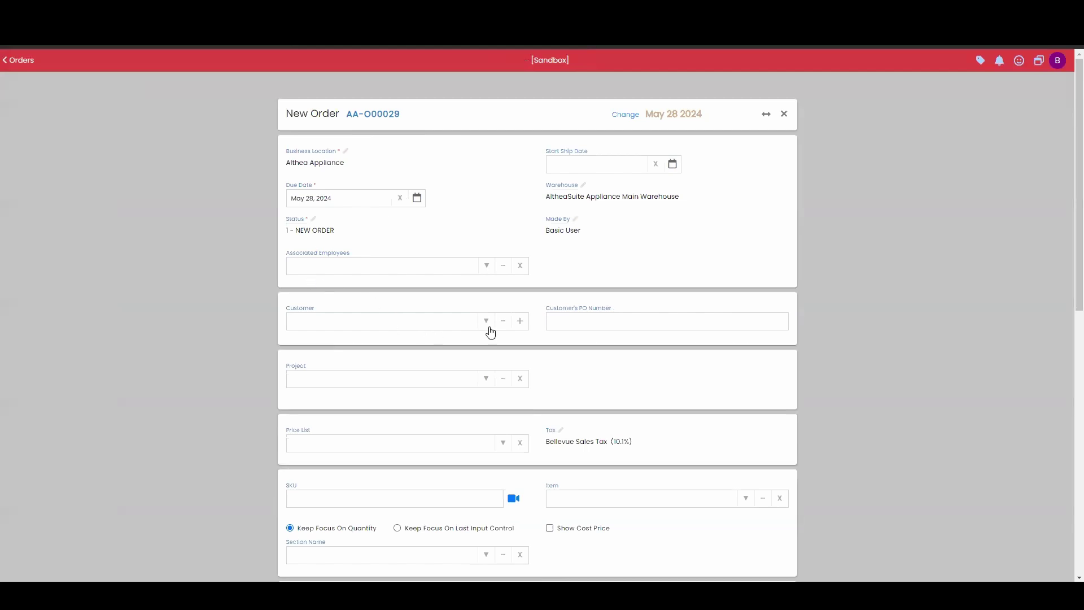
Choose the customer, ship to the billing address, and link the order to Project 1
left_click(489, 327)
left_click(459, 365)
left_click(549, 354)
scroll(1069, 219, "down", 1)
scroll(1068, 219, "down", 3)
left_click(489, 307)
left_click(380, 364)
scroll(1066, 220, "down", 4)
Add dishwasher WDT750SAKZ with no extended warranty and set its line option to DL
left_click(761, 210)
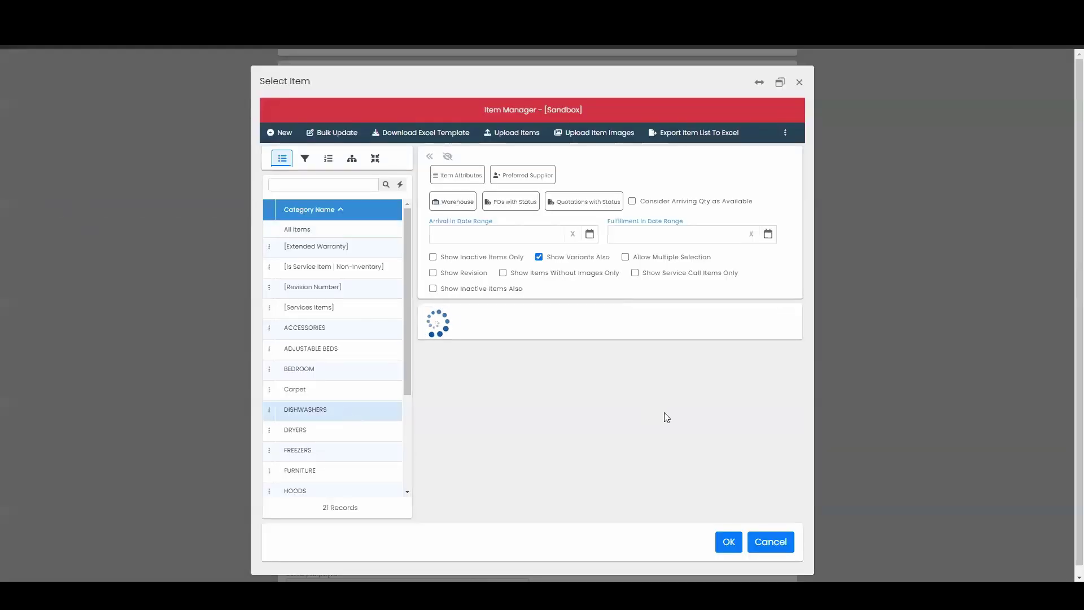
double_click(621, 377)
left_click(729, 543)
left_click(454, 367)
left_click(676, 420)
left_click(311, 422)
left_click_drag(1077, 263, 1059, 389)
Save the order and reopen Project 1 to view its quotation and order activity records
scroll(797, 284, "down", 1)
left_click(775, 552)
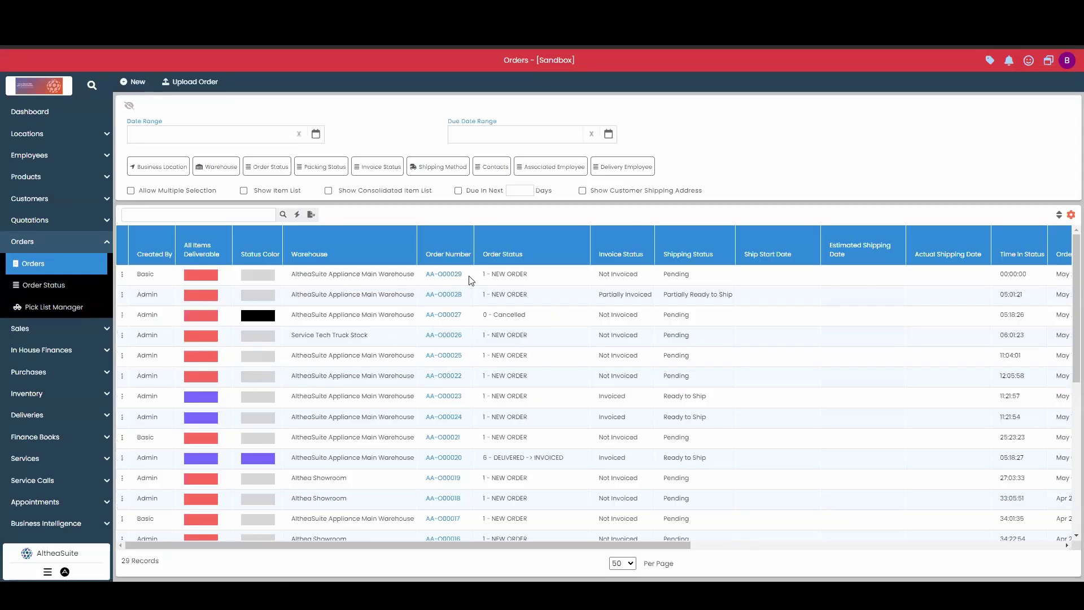
left_click(82, 242)
left_click(46, 197)
left_click(92, 238)
left_click(122, 206)
left_click(149, 219)
scroll(939, 364, "down", 5)
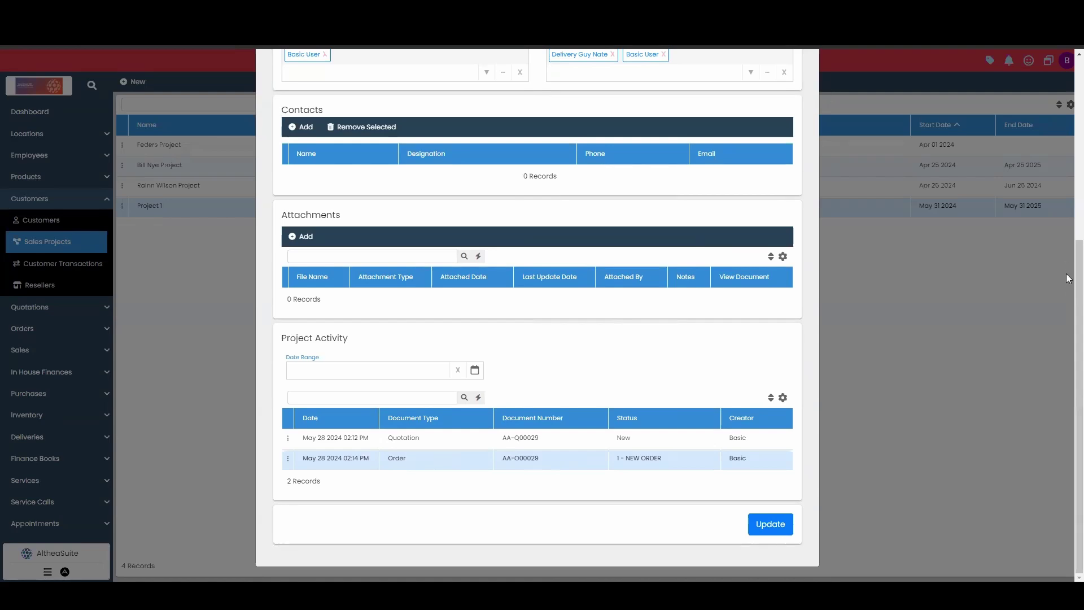